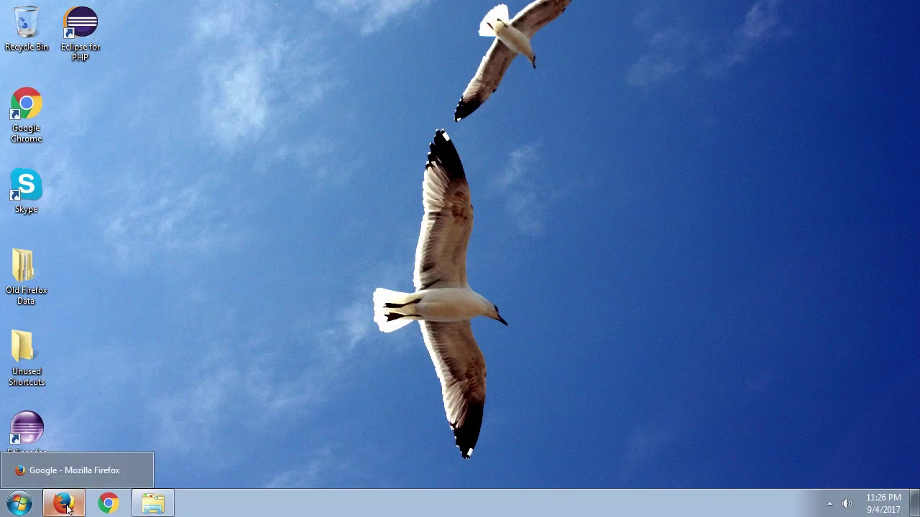
Search Google for 'firefox addon vimeo video download'.
click(66, 507)
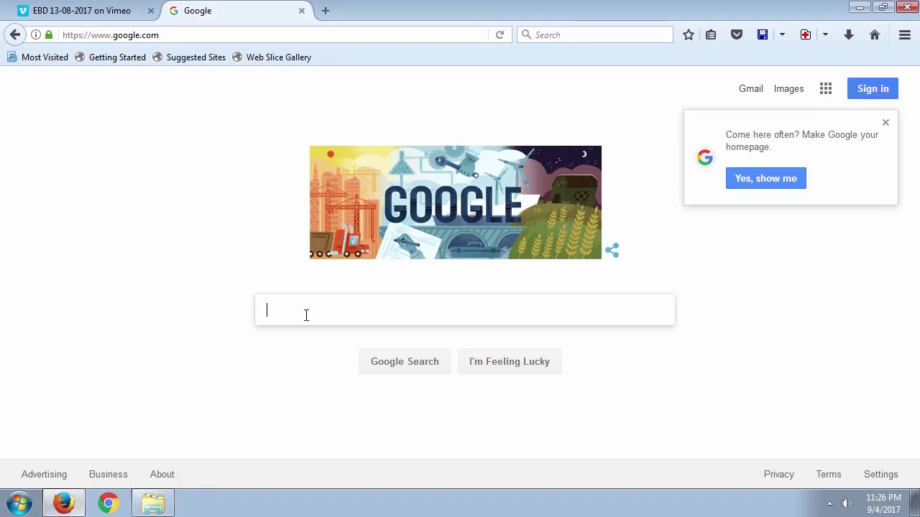
text(firefo)
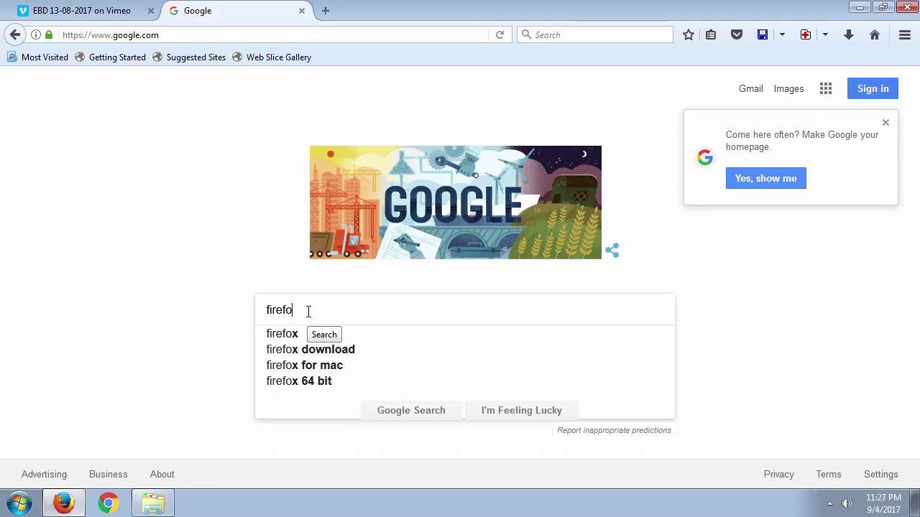
text(x addon vim)
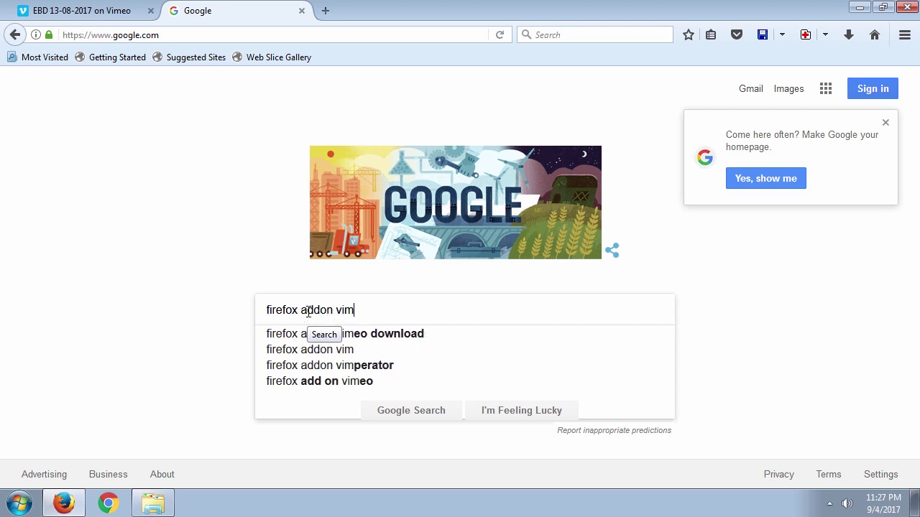
text(eo video down)
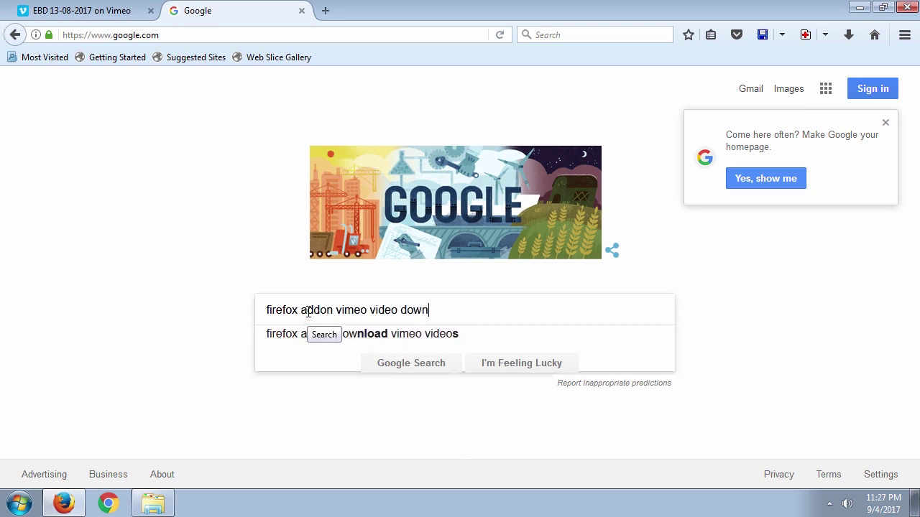
text(load)
key(Return)
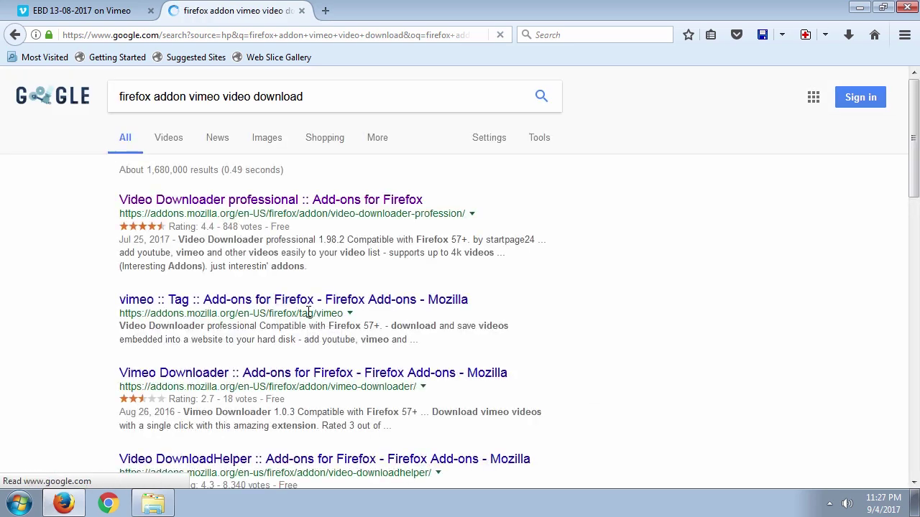
Install the Video Downloader professional add-on and return to the EBD 13-08-2017 Vimeo tab.
click(221, 201)
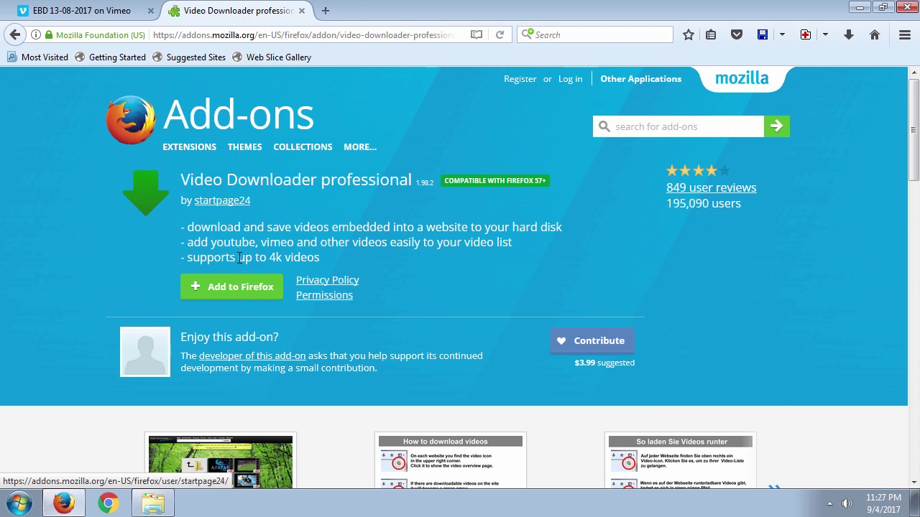
click(237, 288)
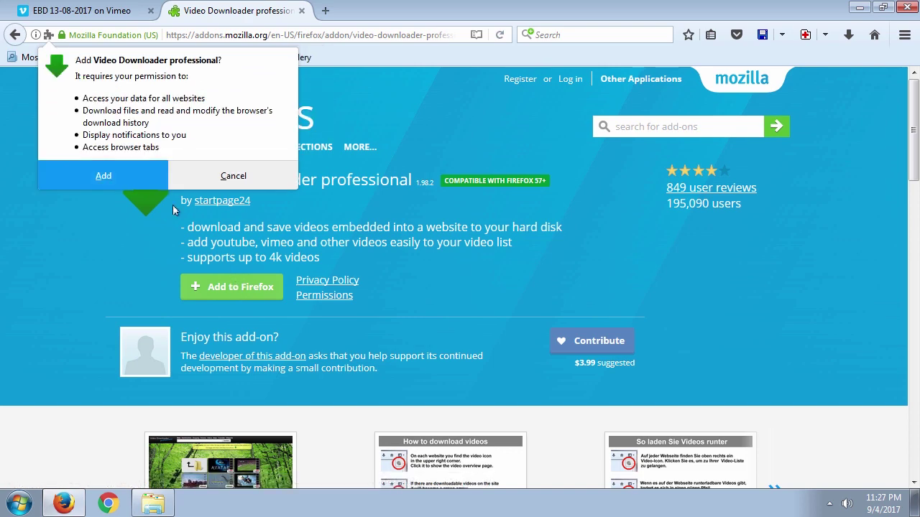
click(125, 172)
click(170, 120)
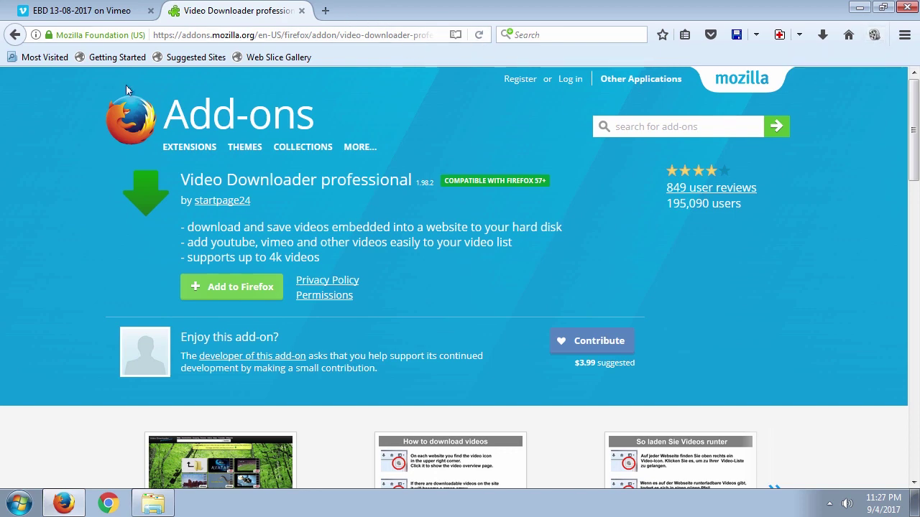
click(81, 13)
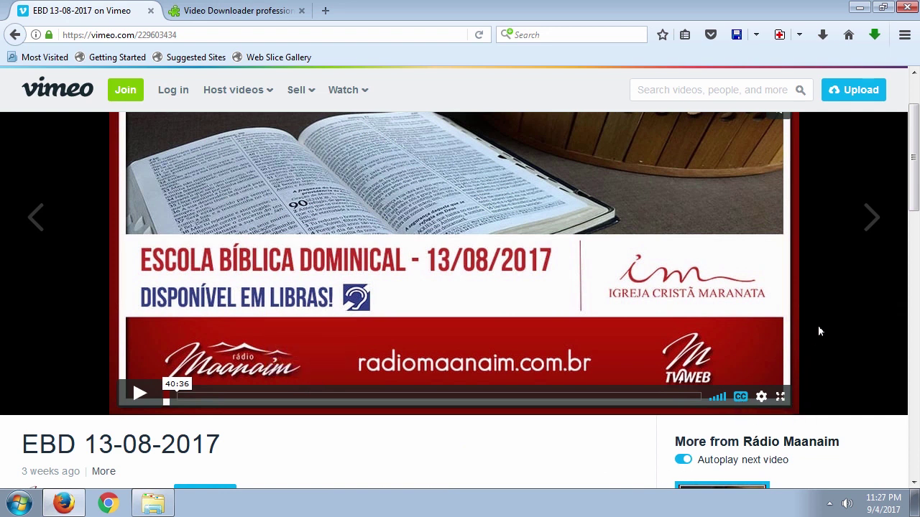
Open the developer tools Inspector on the EBD 13-08-2017 video page.
key(F12)
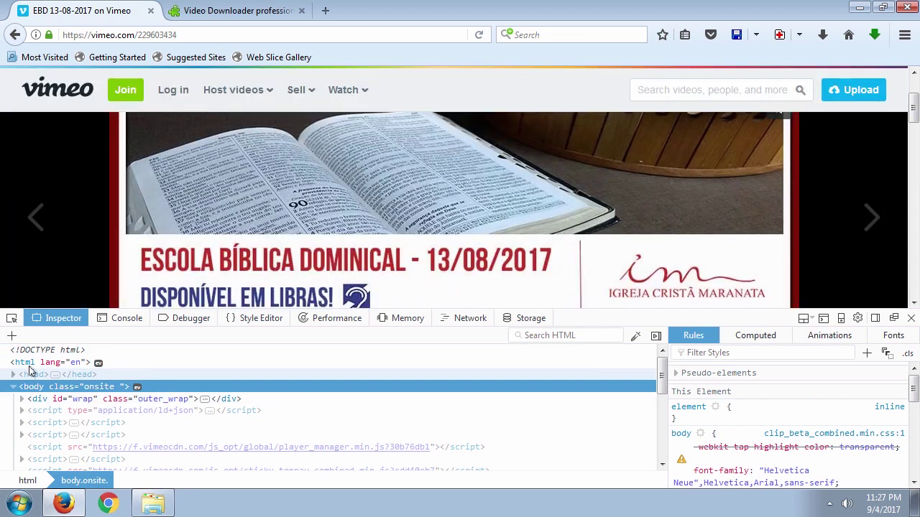
Search the page HTML for 'vtt' to find the English subtitles track element.
click(26, 363)
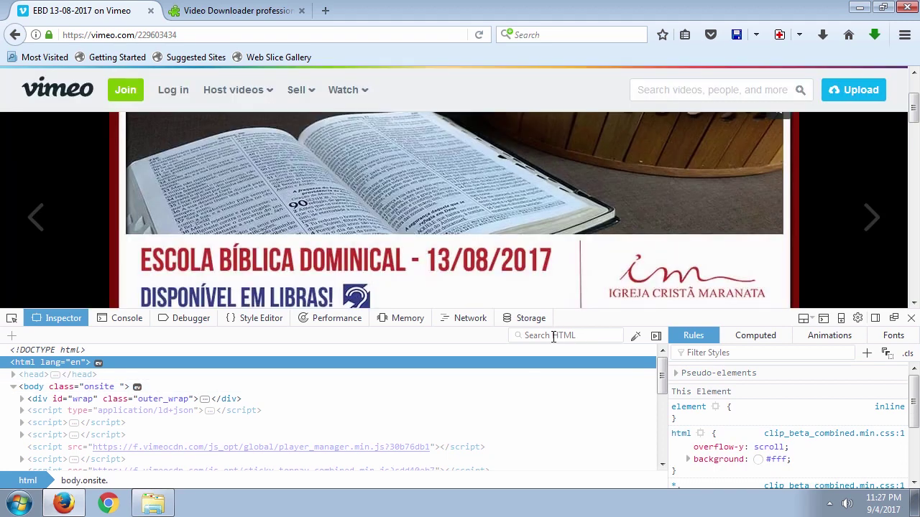
click(553, 336)
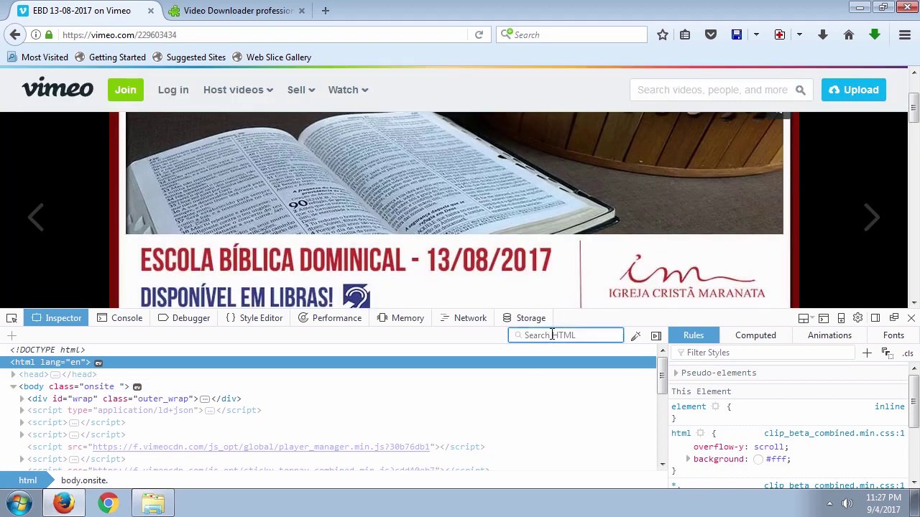
text(vtt)
key(Return)
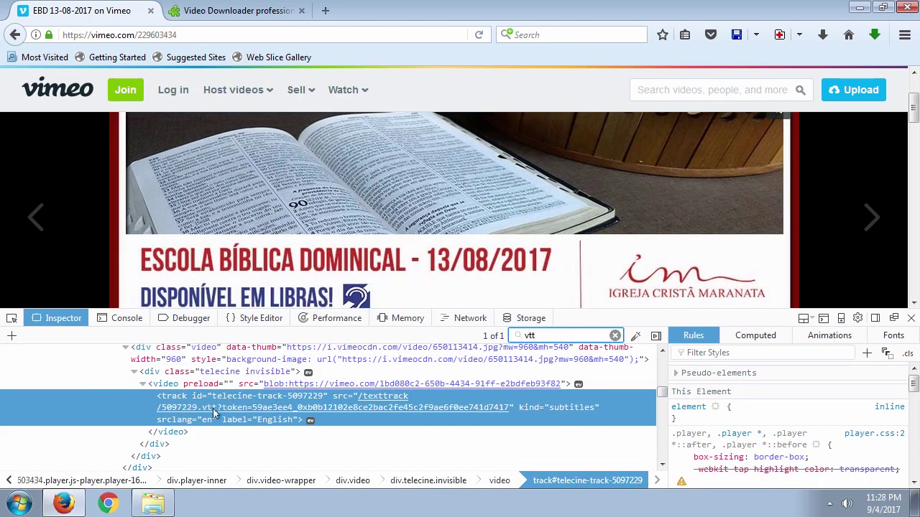
click(208, 414)
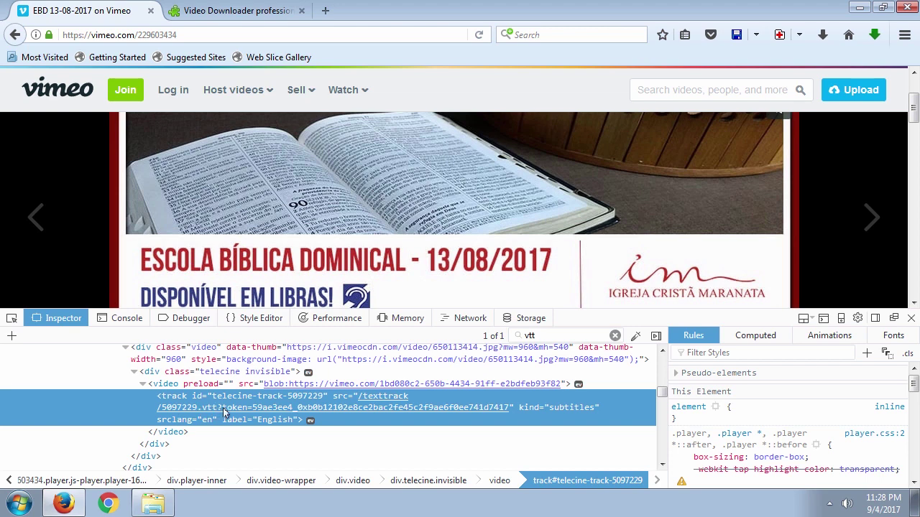
Open the 5097229.vtt subtitle link and save it into a new Desktop folder 'Vimeo Subtitles'.
right_click(207, 411)
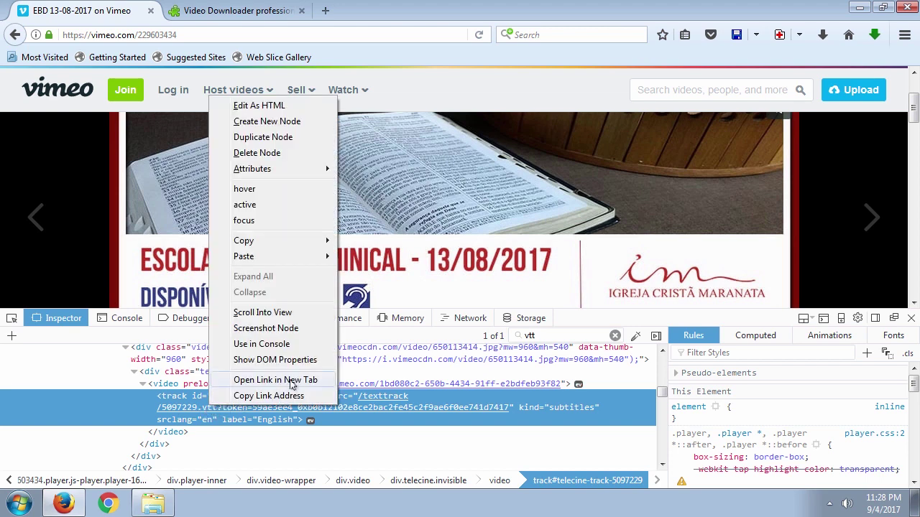
click(290, 380)
key(ctrl+s)
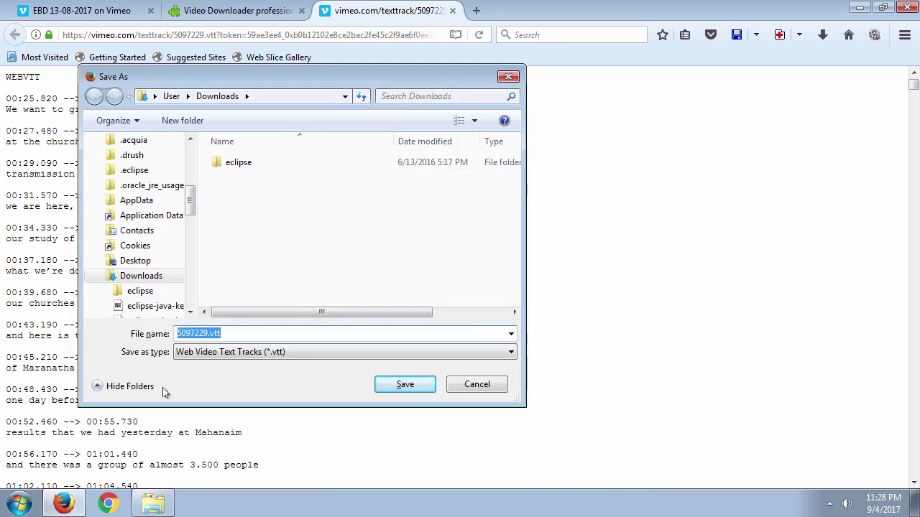
drag(191, 205, 191, 154)
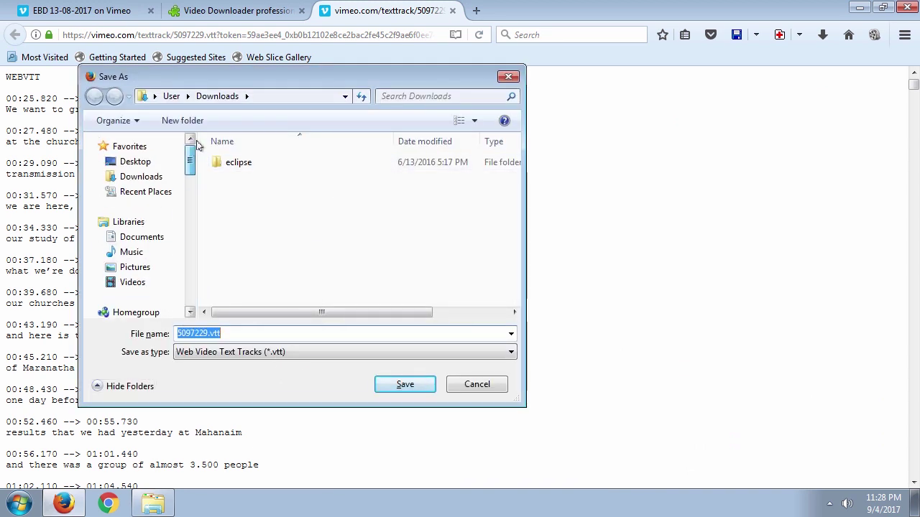
click(143, 164)
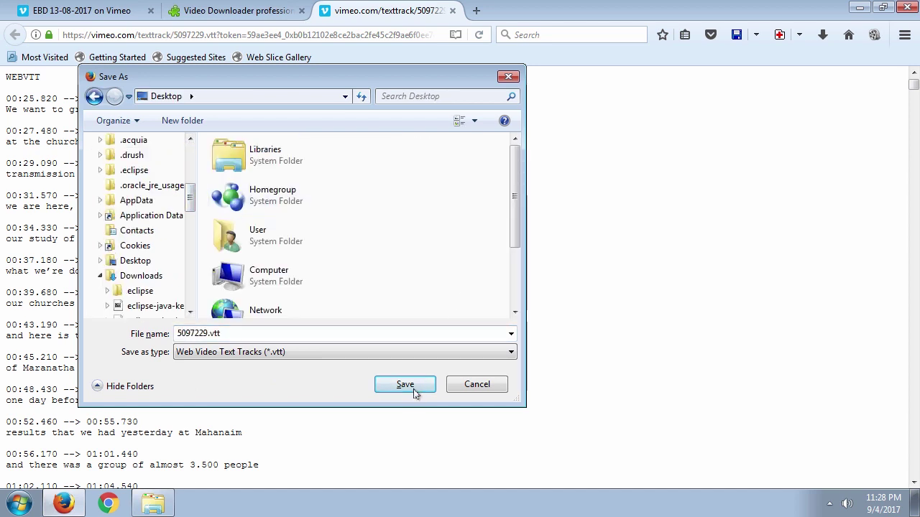
click(191, 123)
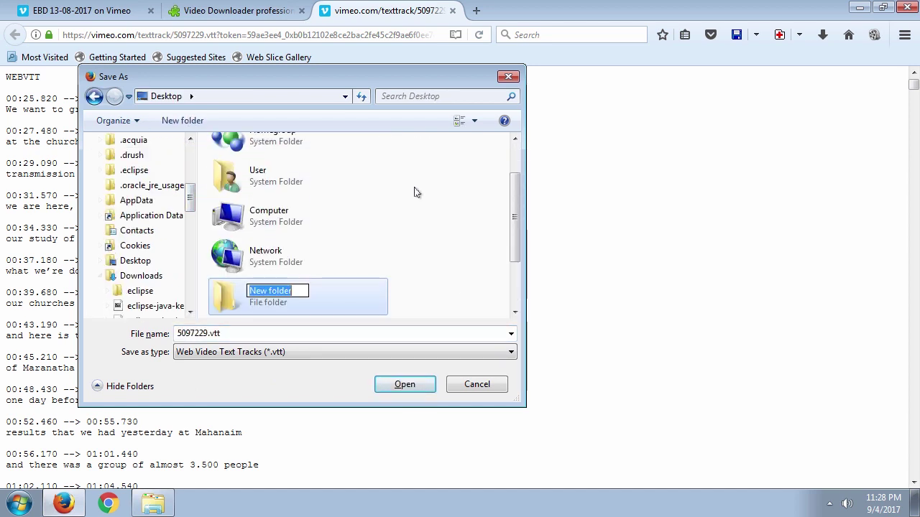
text(Vimeo Sub)
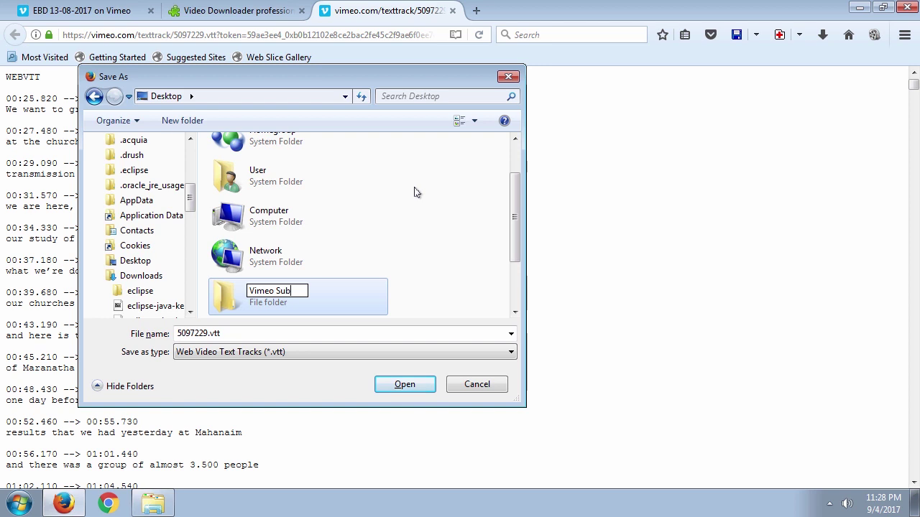
text(titles)
key(Return)
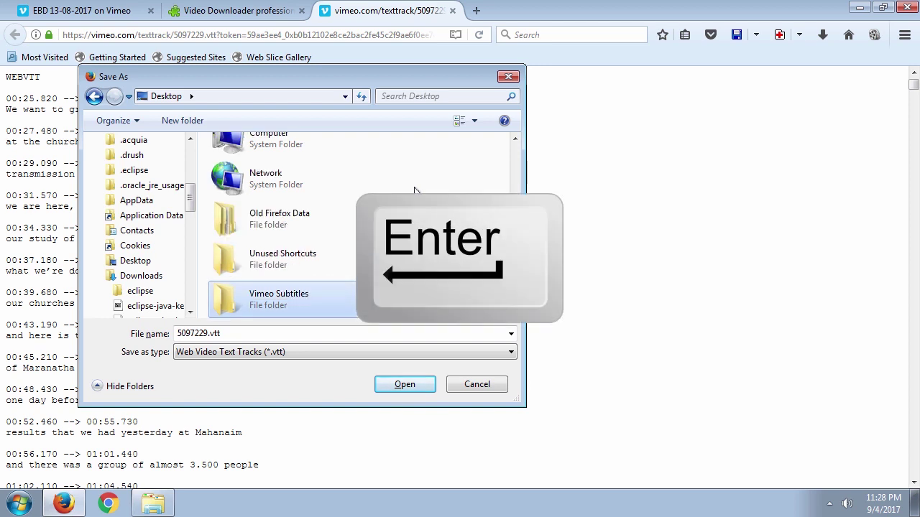
key(Return)
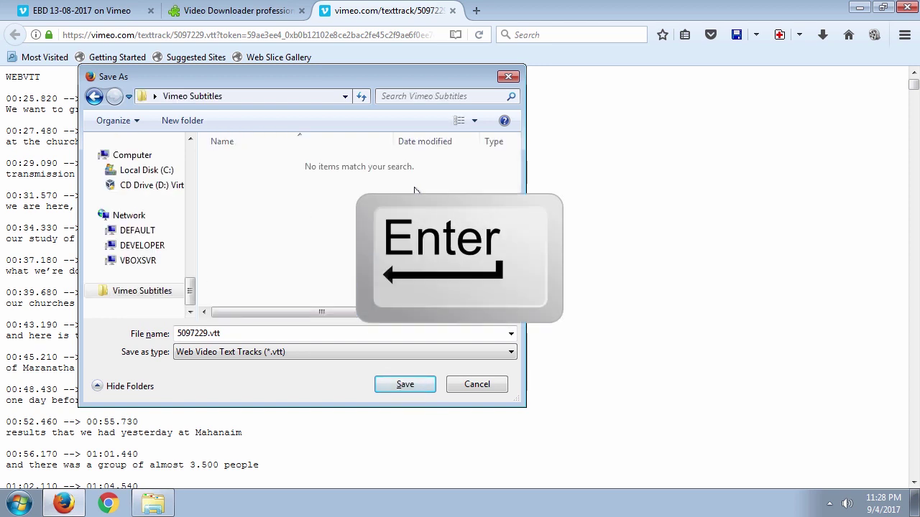
click(424, 388)
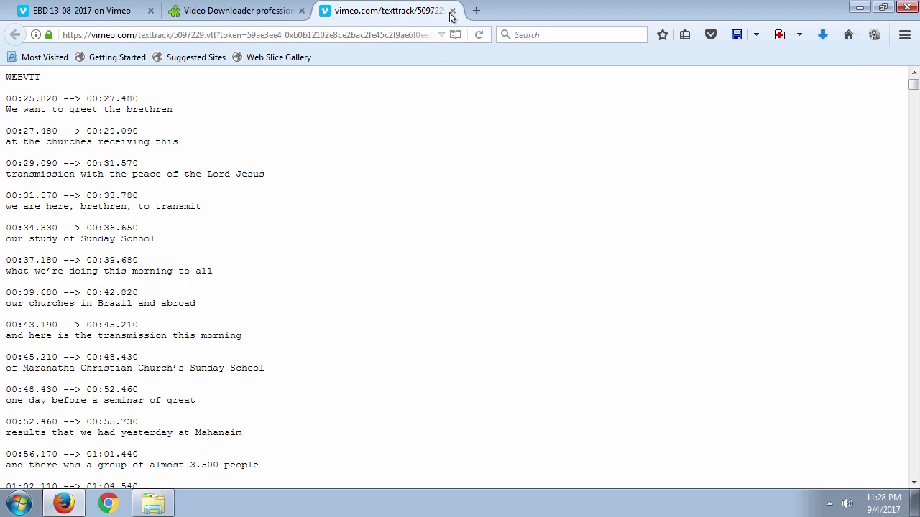
Close the subtitle and add-on tabs and hide the developer tools.
click(452, 10)
click(280, 10)
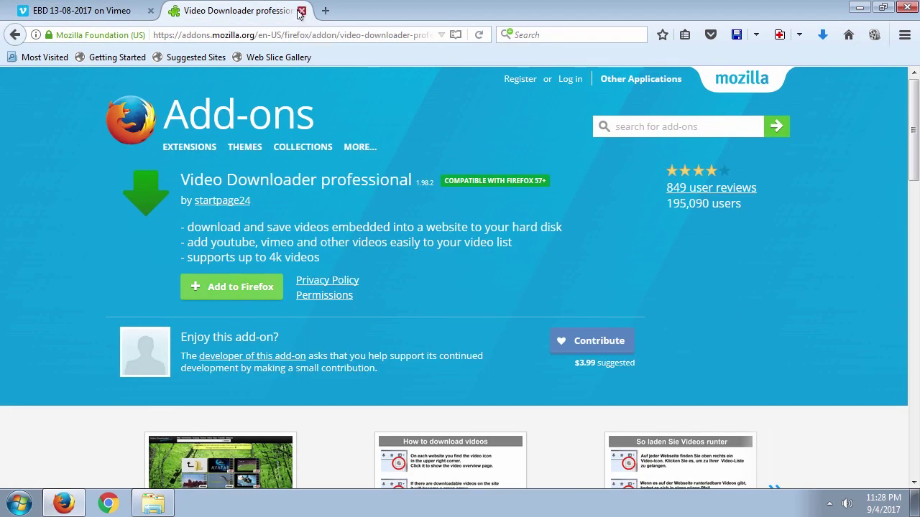
click(302, 10)
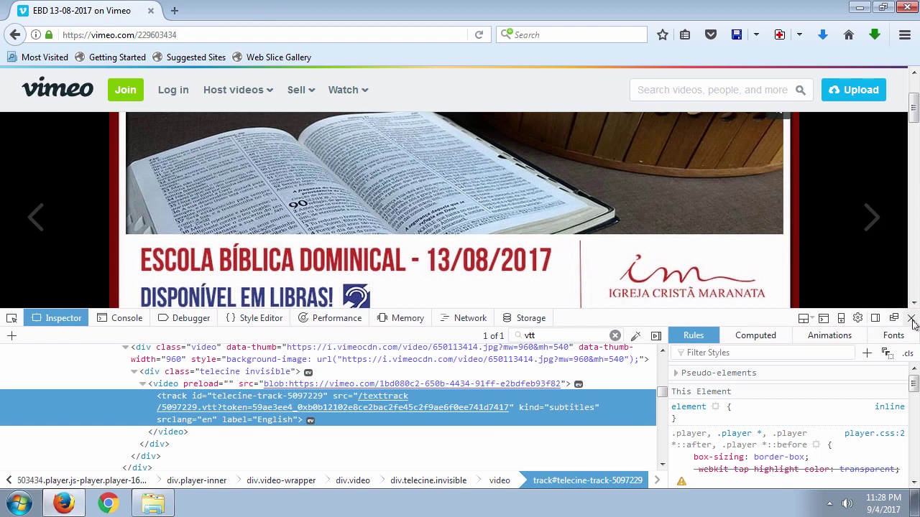
key(F12)
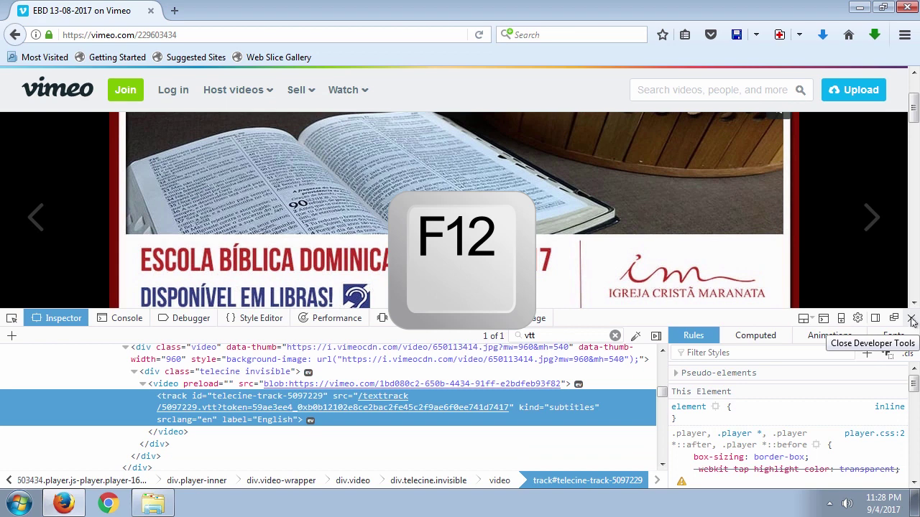
click(911, 321)
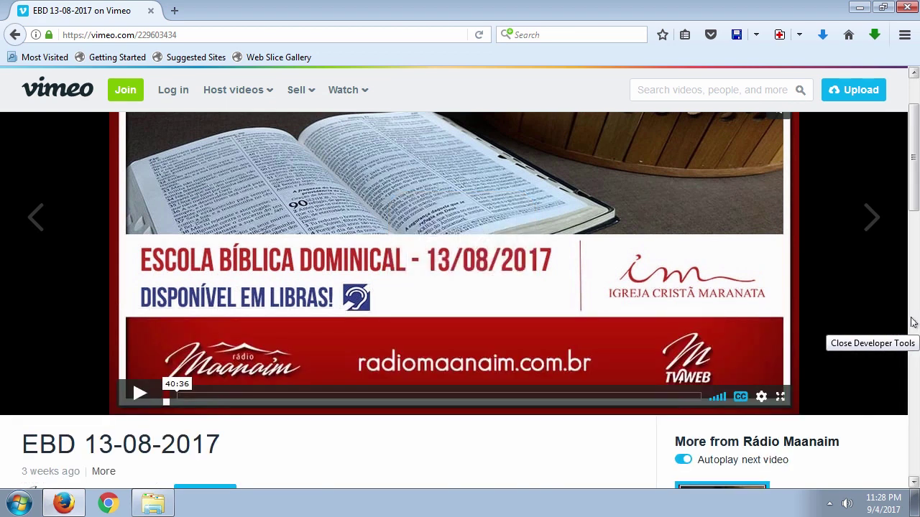
Choose the 720p mp4 of EBD 13-08-2017 for download in Video Downloader professional.
click(875, 37)
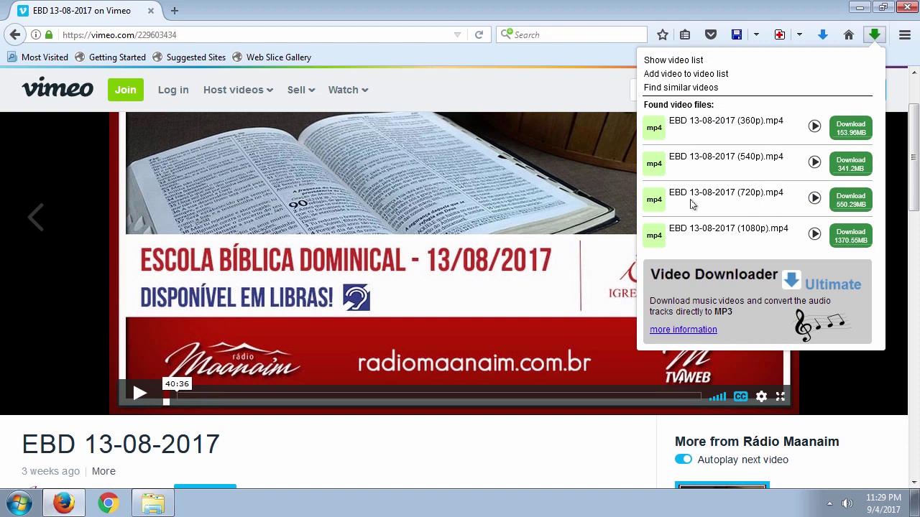
click(860, 206)
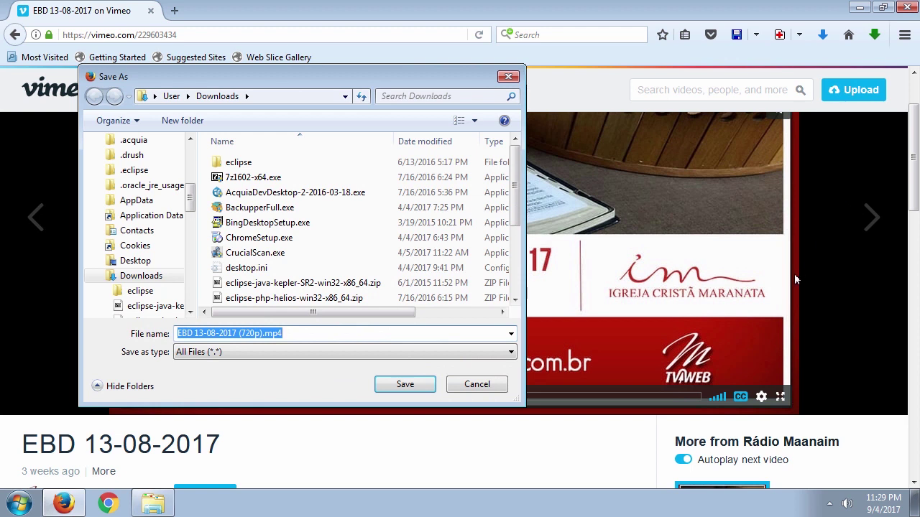
click(140, 265)
double_click(260, 193)
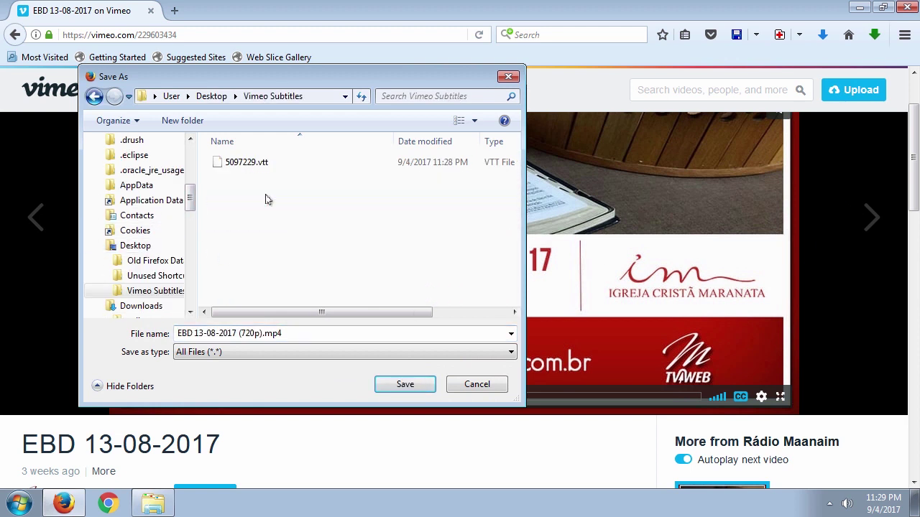
click(401, 386)
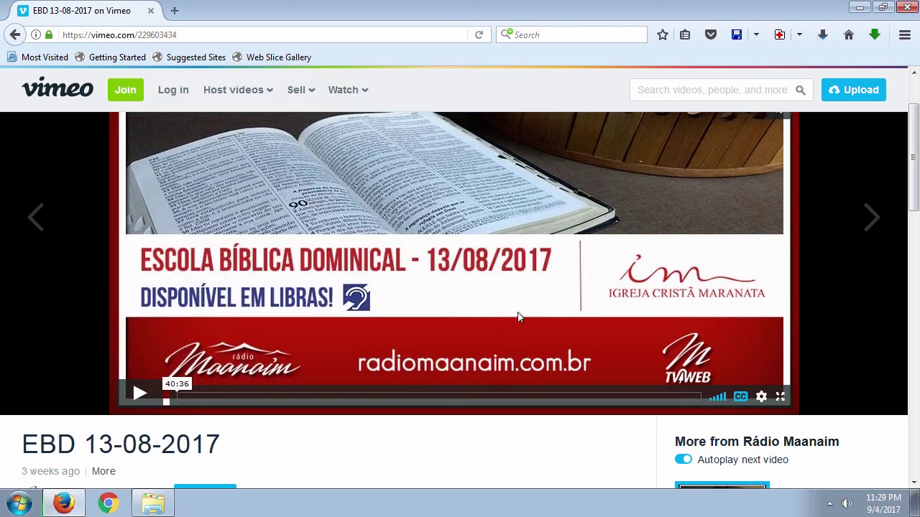
click(822, 34)
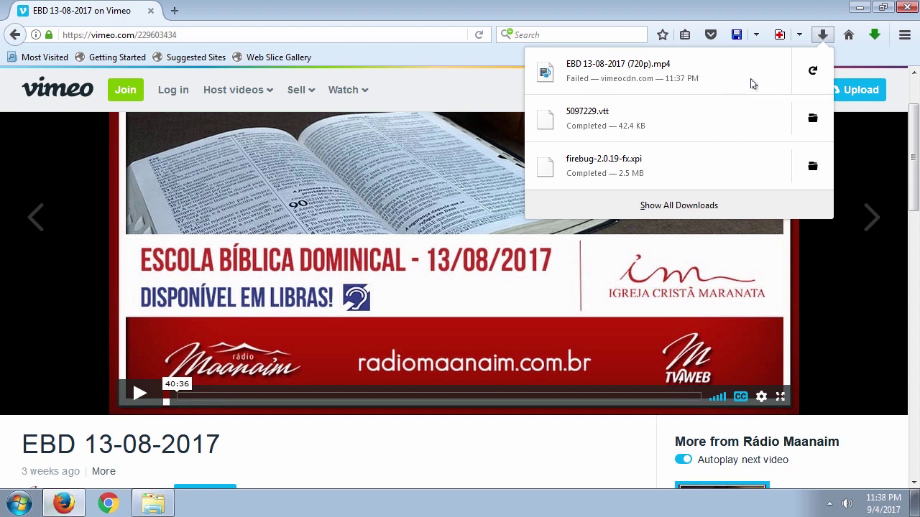
Retry the failed 720p mp4 download and open the Vimeo Subtitles folder holding it.
click(813, 70)
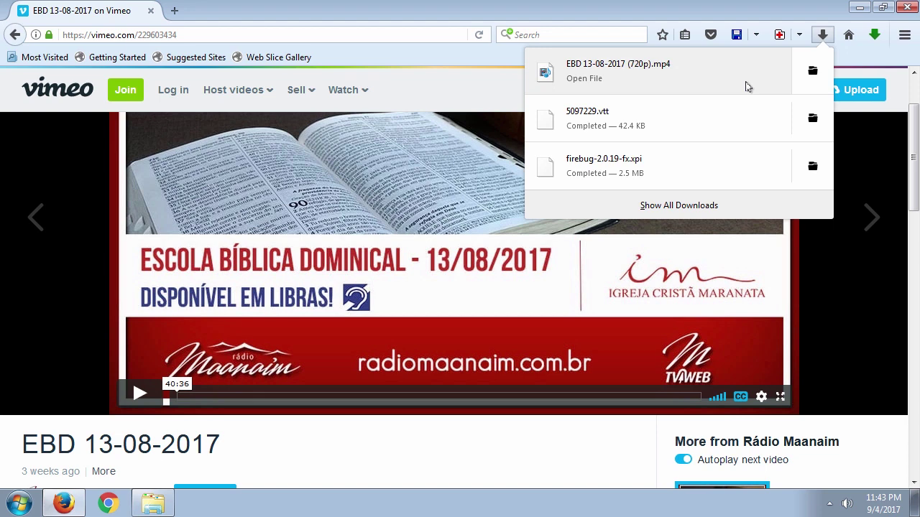
click(809, 73)
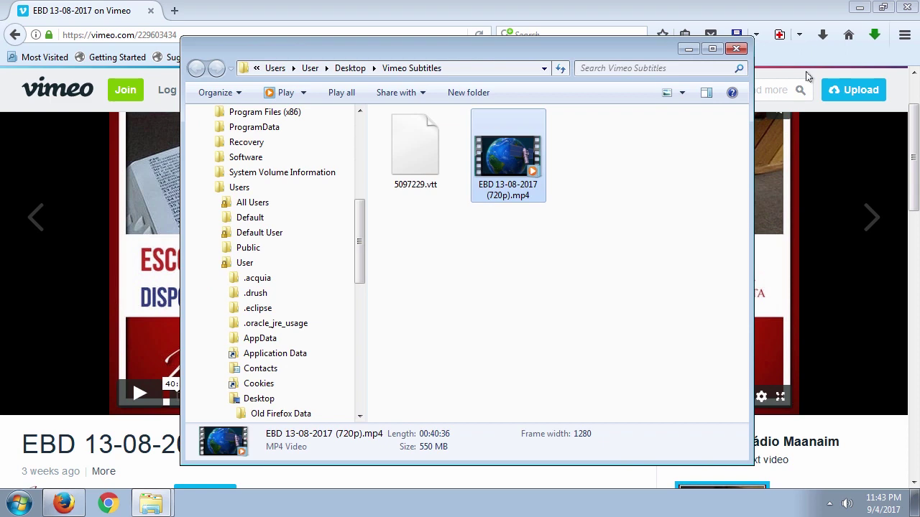
click(503, 321)
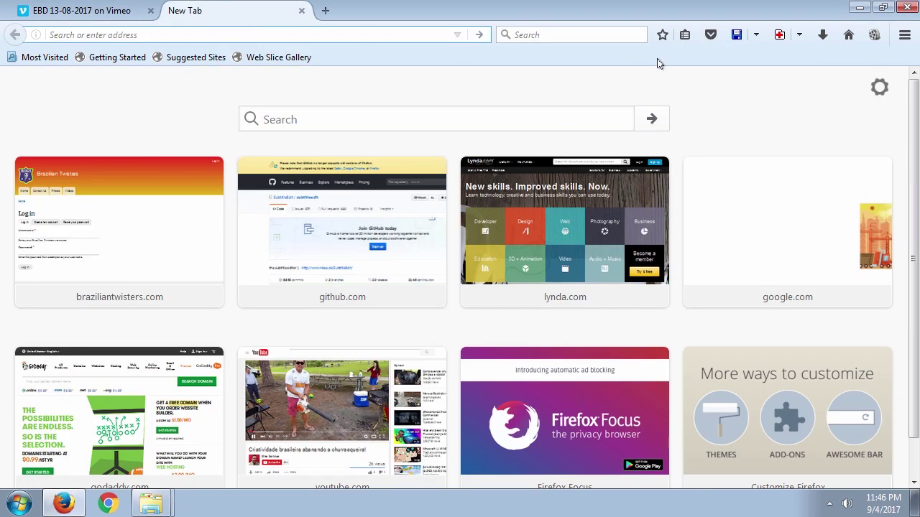
Search Google for 'vlc media player' and open the official VideoLAN download page.
click(847, 34)
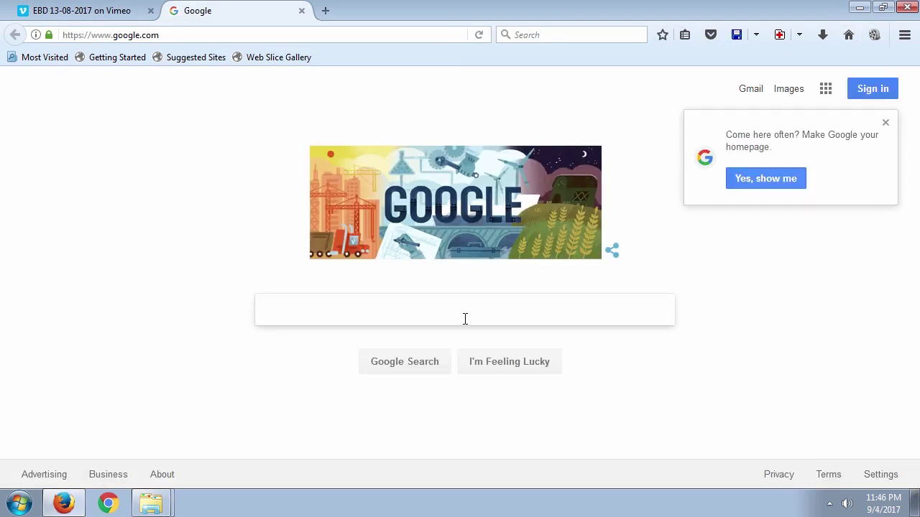
text(vlc media p)
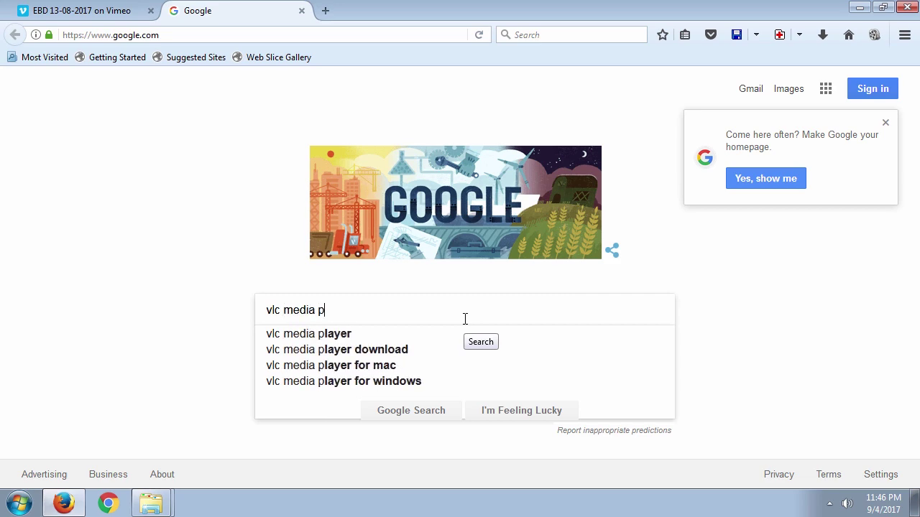
text(layer)
key(Return)
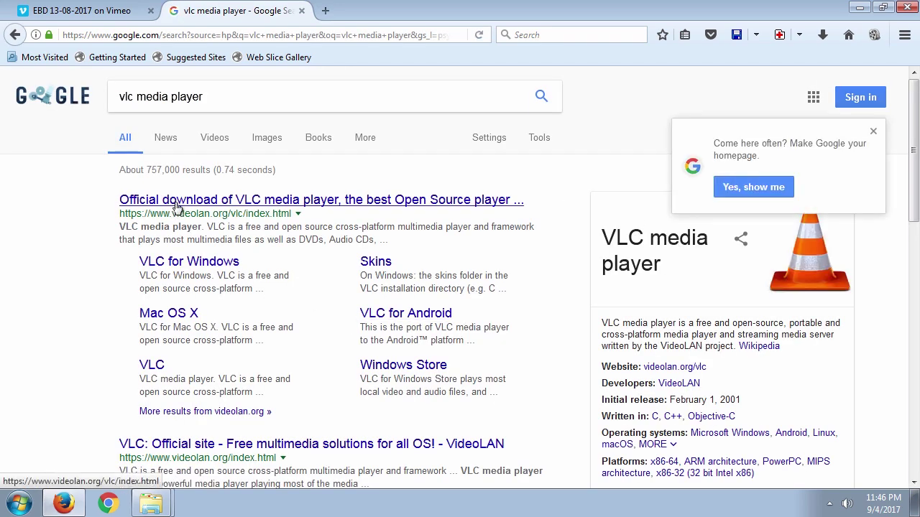
click(232, 200)
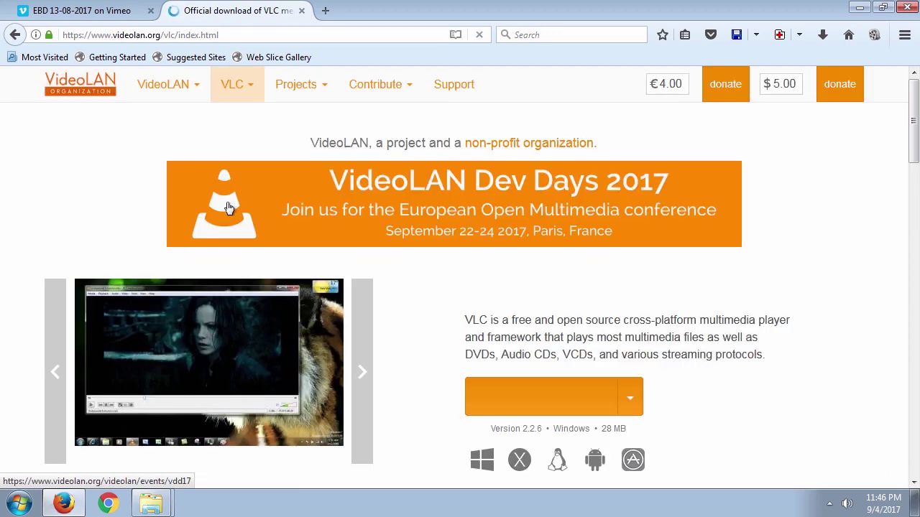
Download the VLC 2.2.6 installer and open the Downloads folder containing it.
scroll(803, 374, down, 1)
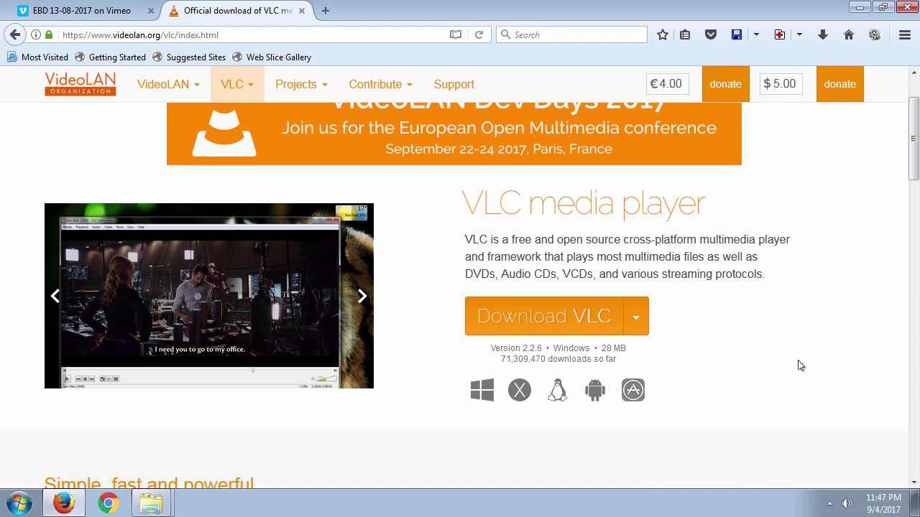
click(575, 319)
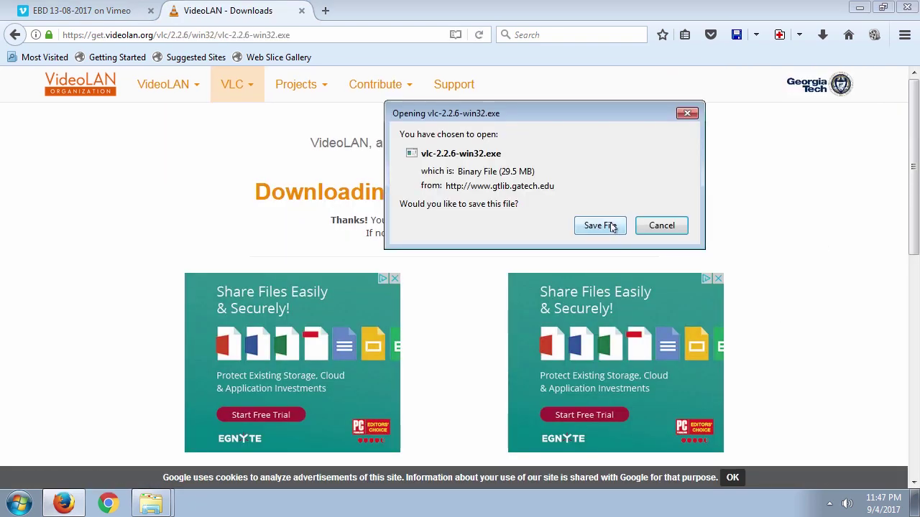
click(607, 227)
click(825, 35)
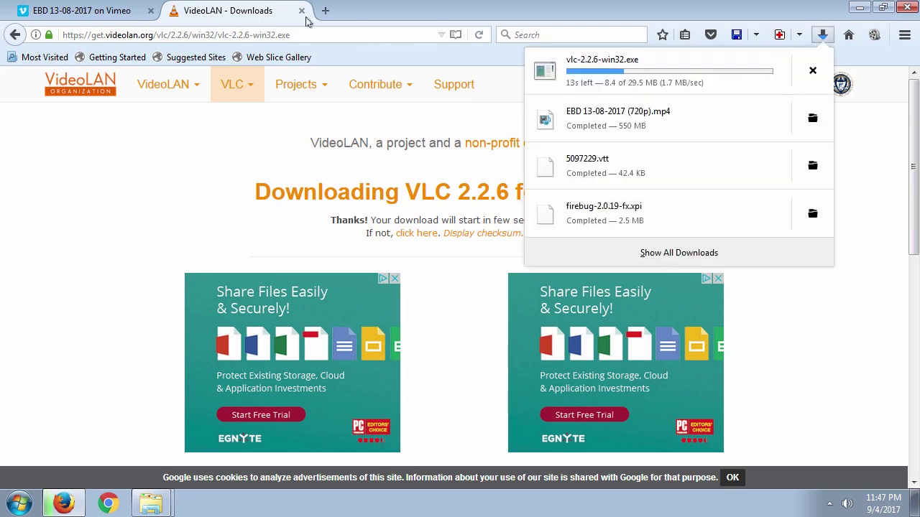
click(302, 11)
click(822, 35)
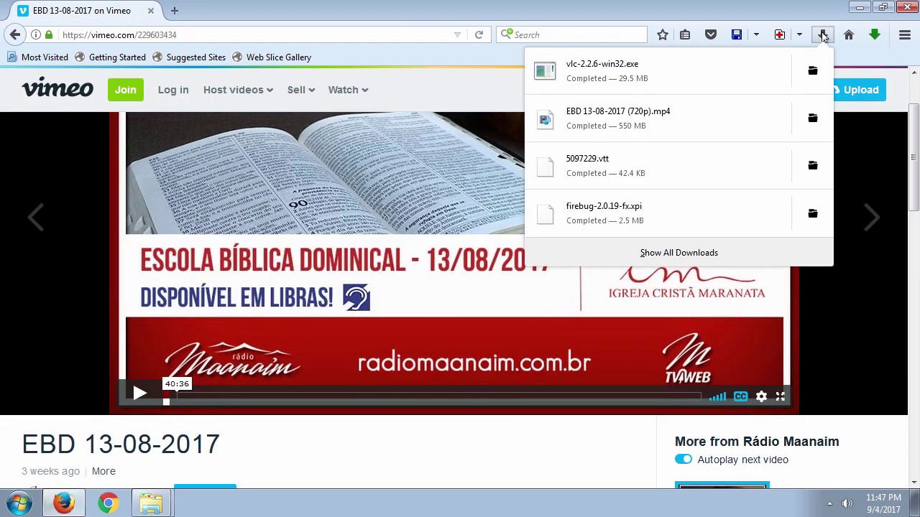
click(811, 70)
click(859, 9)
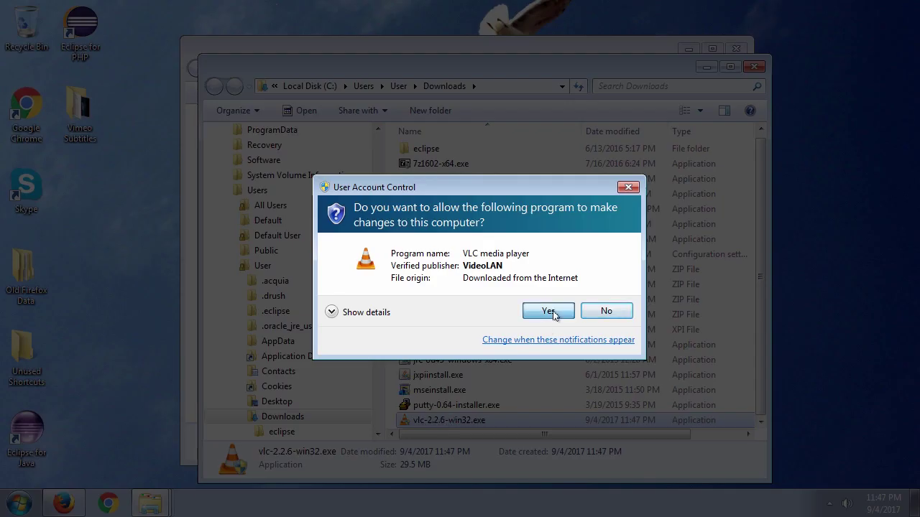
Install VLC 2.2.6 with default settings, accept its network access policy, and close the empty player.
click(552, 313)
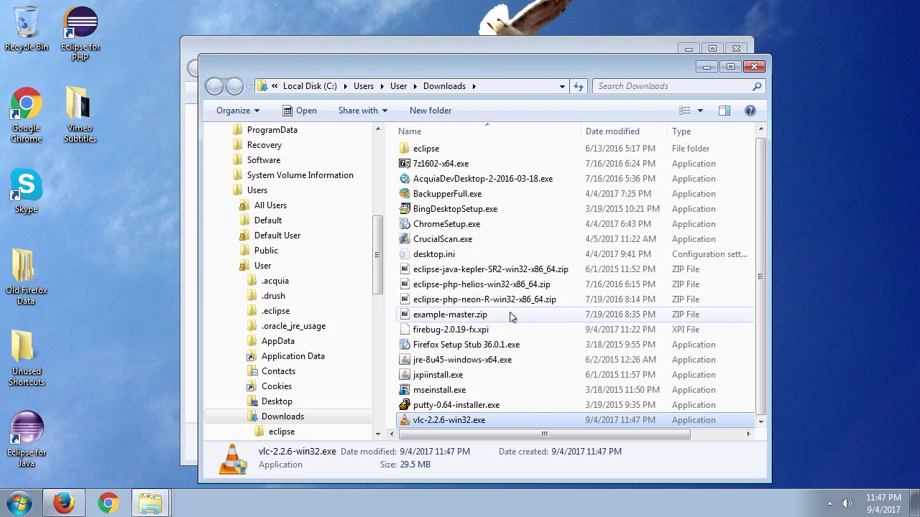
click(712, 66)
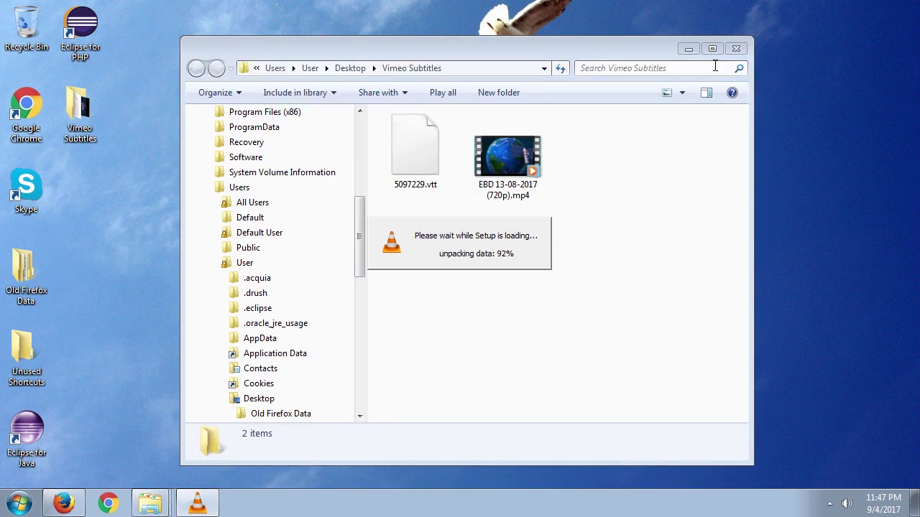
click(471, 285)
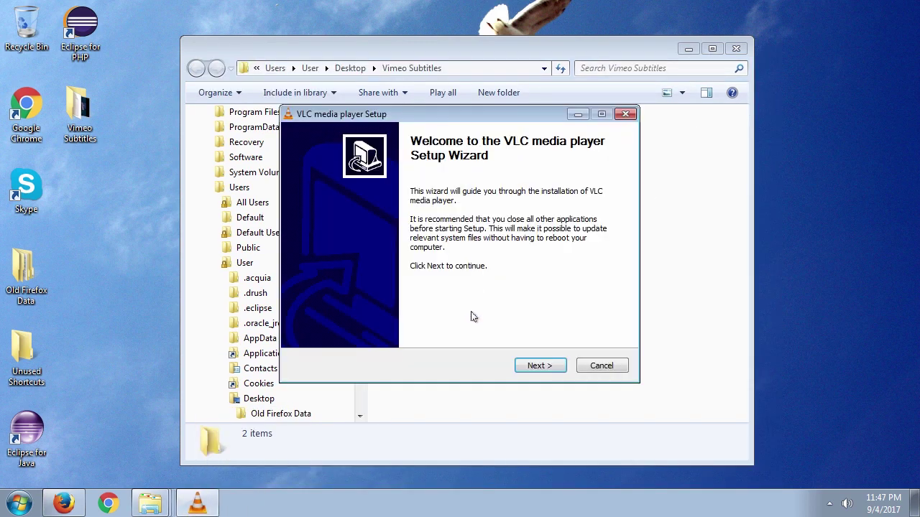
click(557, 370)
click(539, 367)
click(539, 367)
click(539, 366)
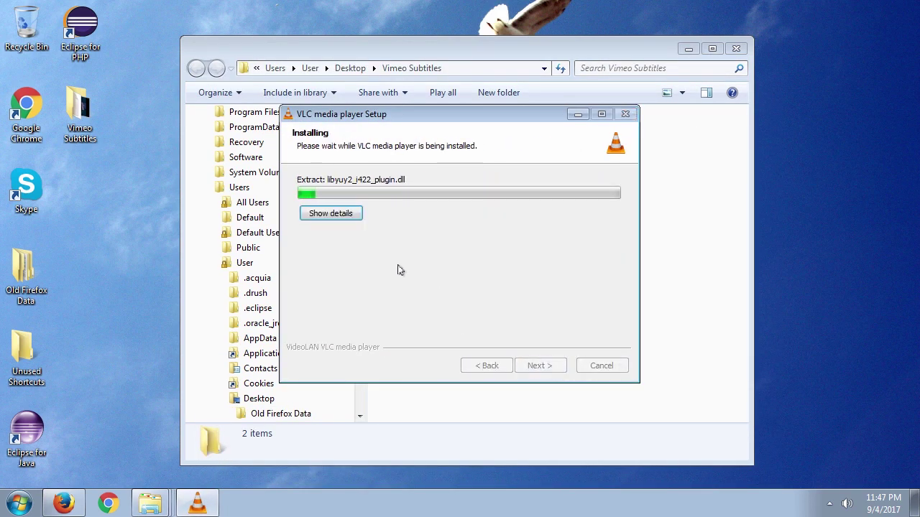
click(330, 214)
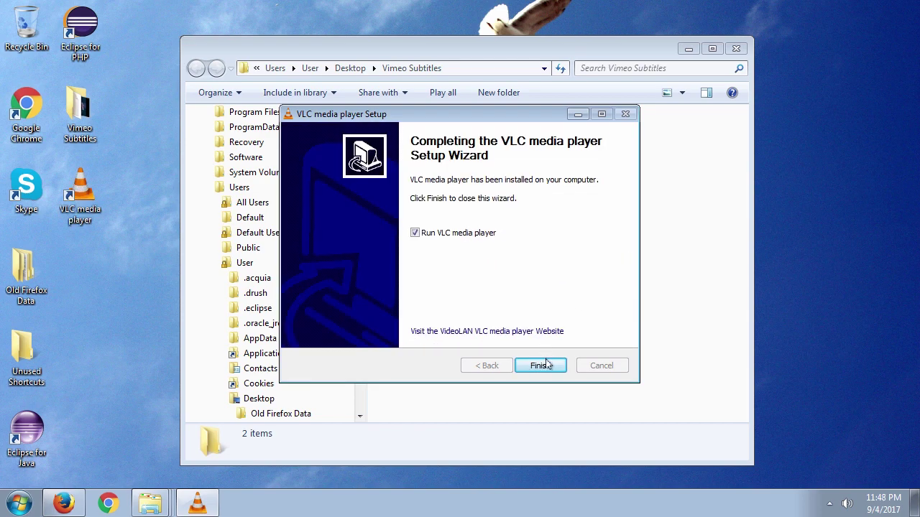
click(540, 366)
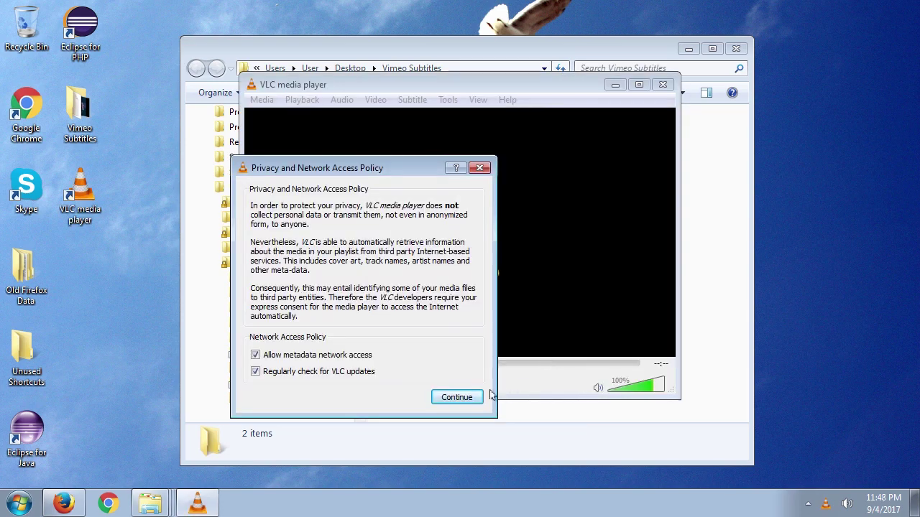
click(458, 398)
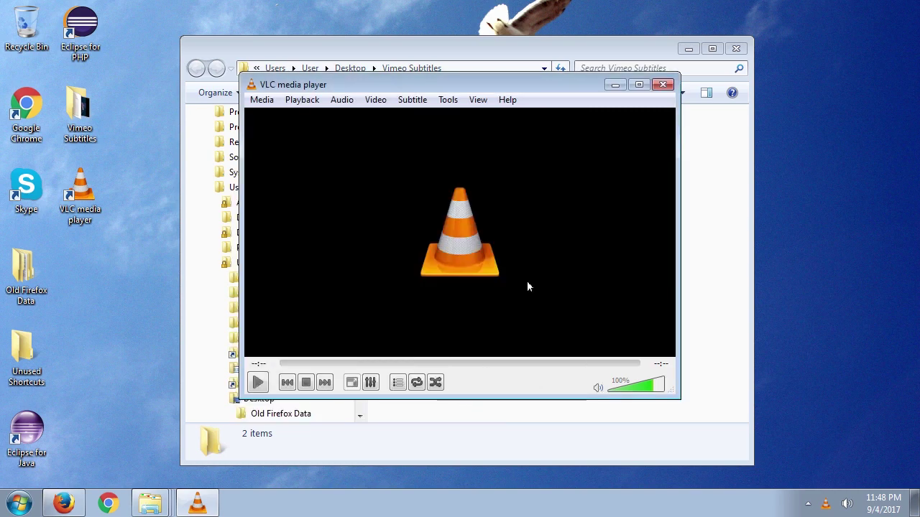
click(663, 86)
click(508, 163)
right_click(508, 165)
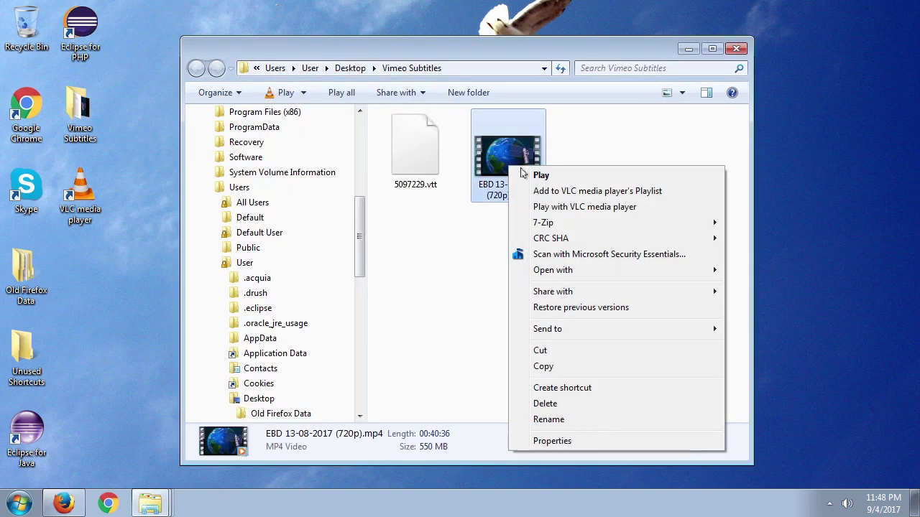
mouse_move(582, 271)
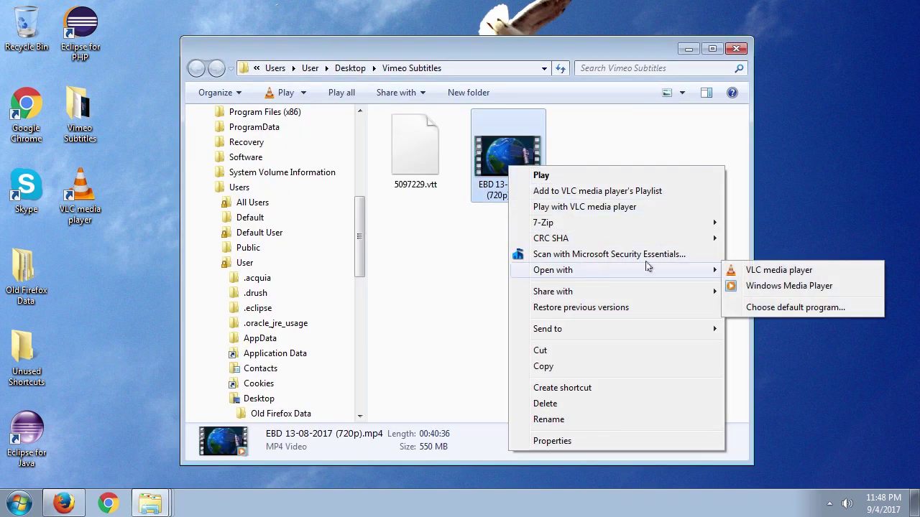
click(781, 309)
click(336, 173)
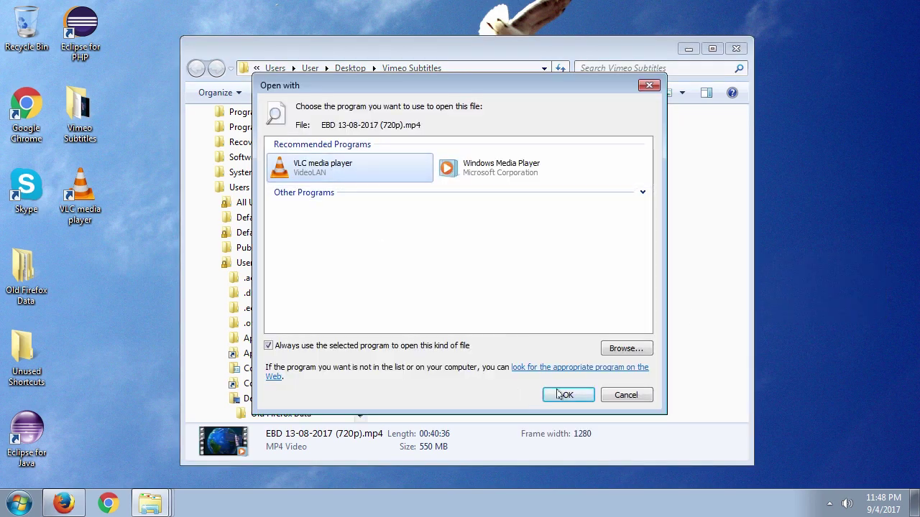
click(568, 395)
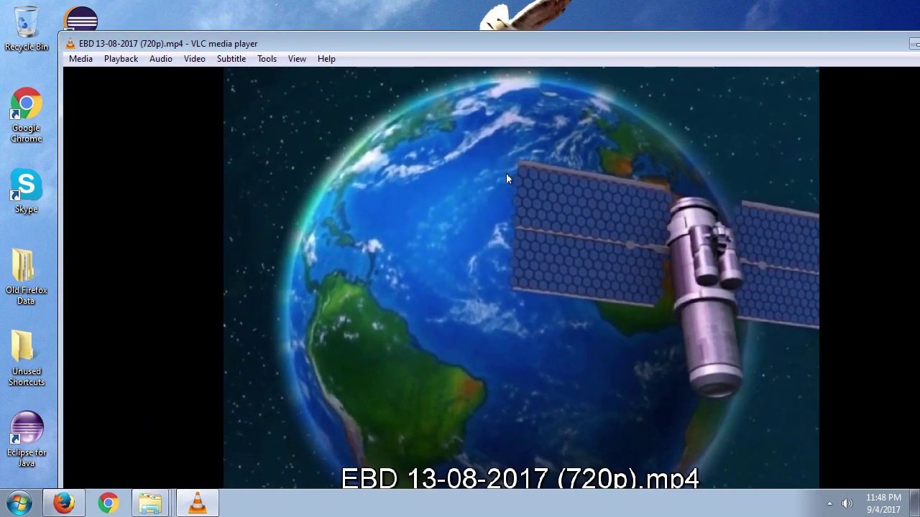
double_click(506, 176)
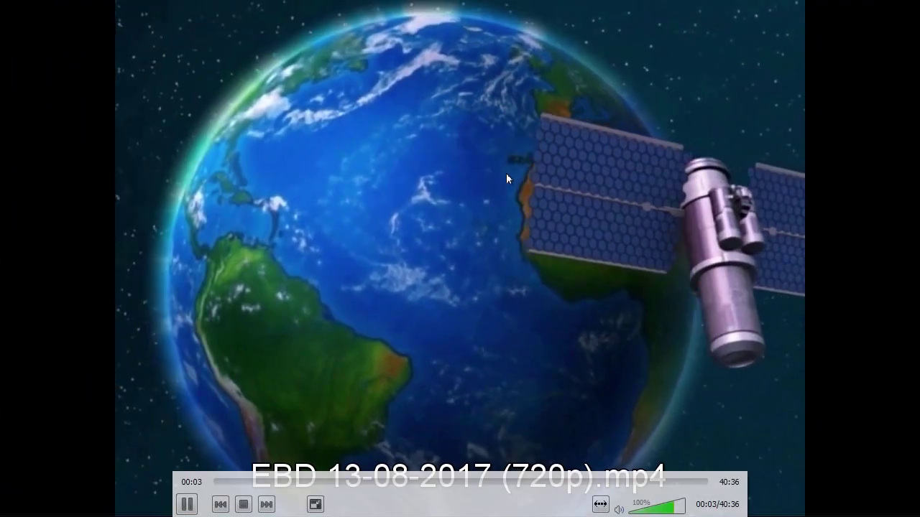